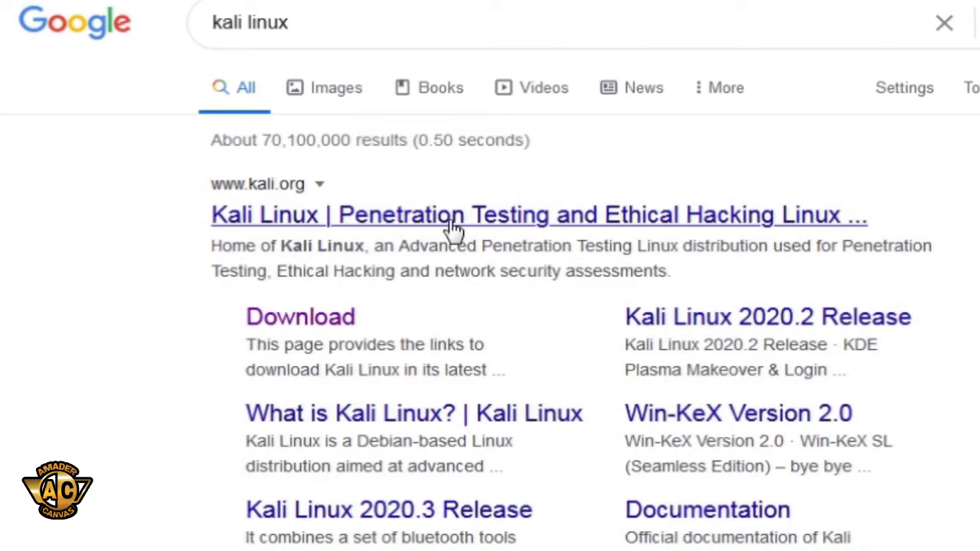
Open Kali Linux's Download page from the search results and save the torrent file of the Kali Linux 32-Bit (Live) image
{"action": "left_click", "coordinate": [325, 329]}
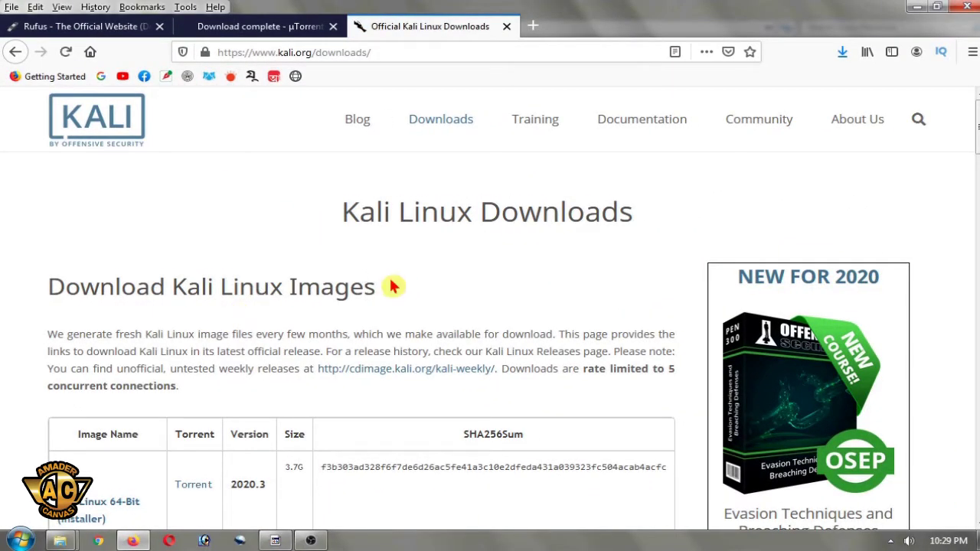
{"action": "scroll", "coordinate": [392, 285], "scroll_direction": "down", "scroll_amount": 5}
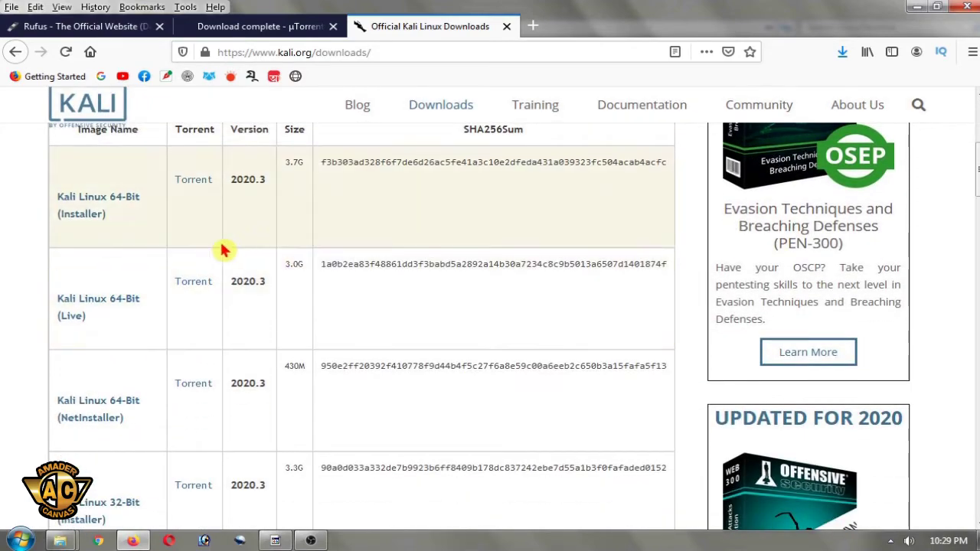
{"action": "scroll", "coordinate": [158, 291], "scroll_direction": "up", "scroll_amount": 2}
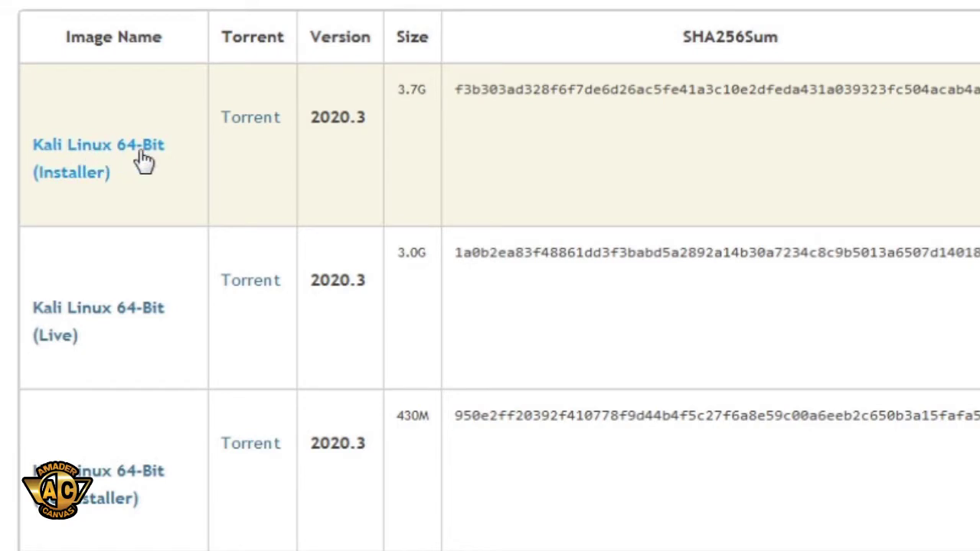
{"action": "scroll", "coordinate": [111, 290], "scroll_direction": "down", "scroll_amount": 2}
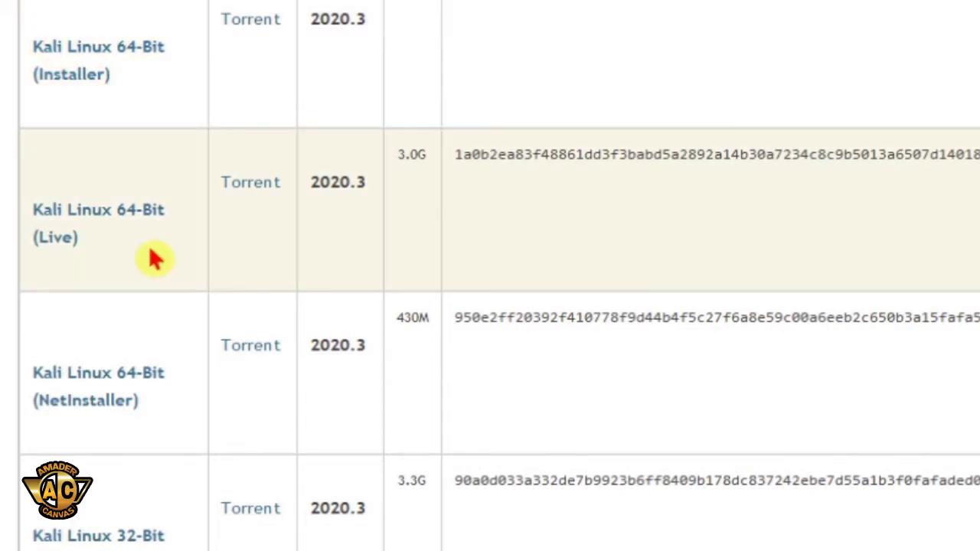
{"action": "scroll", "coordinate": [154, 258], "scroll_direction": "down", "scroll_amount": 2}
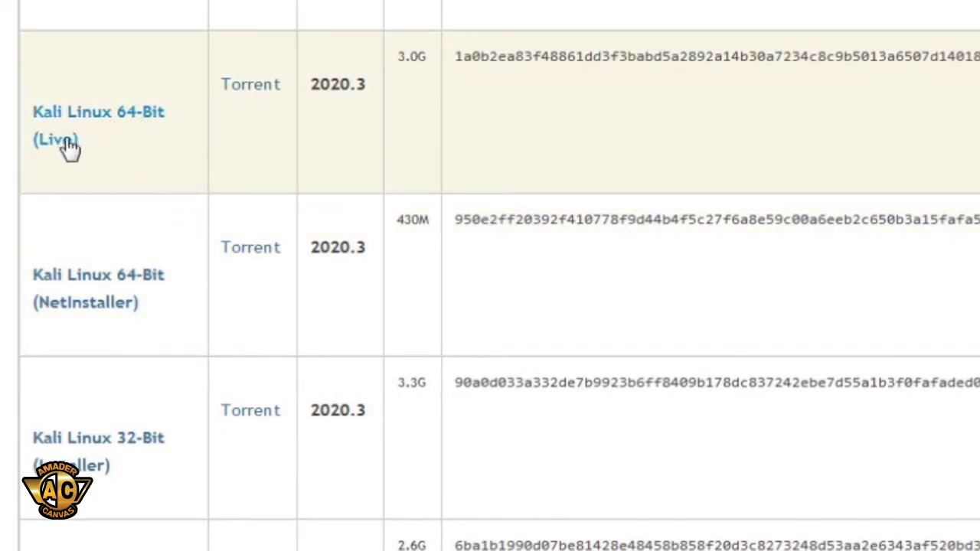
{"action": "scroll", "coordinate": [69, 145], "scroll_direction": "down", "scroll_amount": 3}
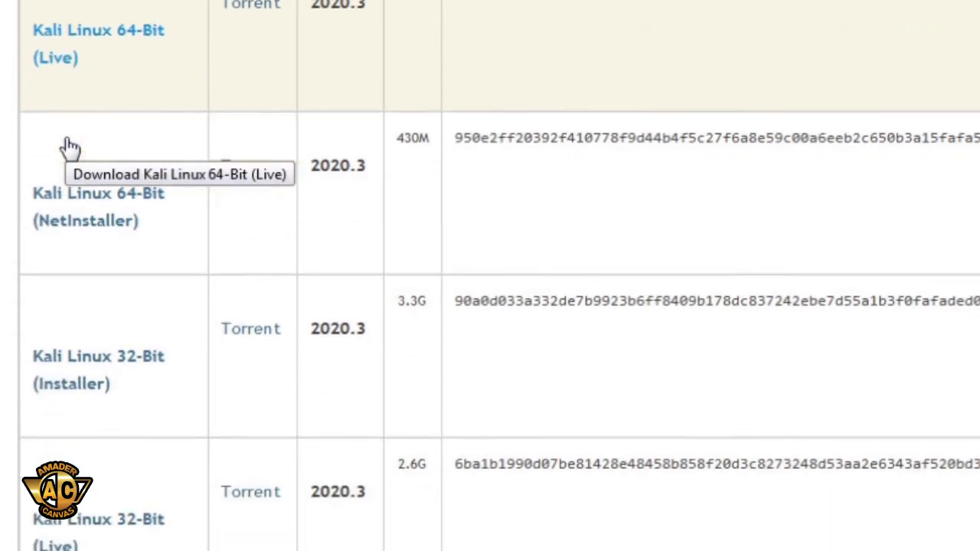
{"action": "scroll", "coordinate": [172, 274], "scroll_direction": "down", "scroll_amount": 1}
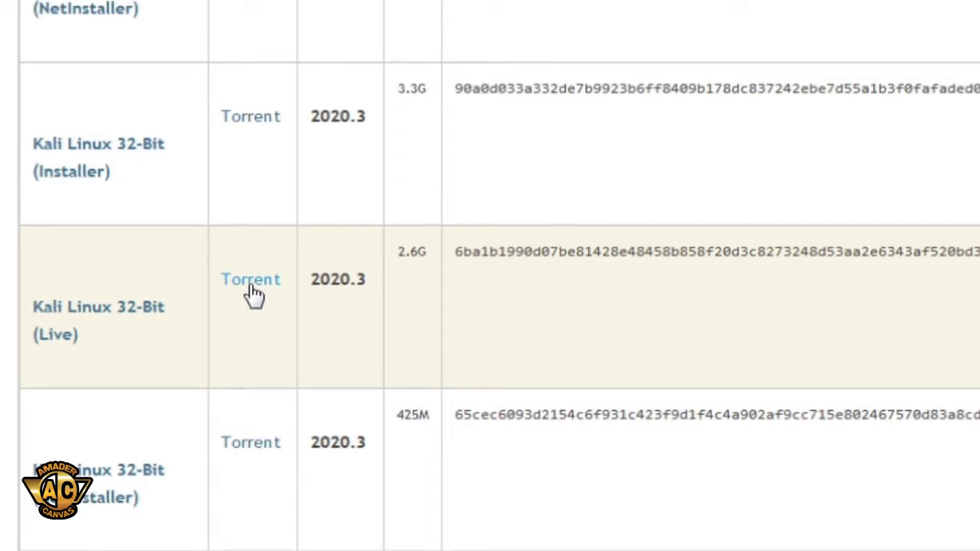
{"action": "left_click", "coordinate": [253, 292]}
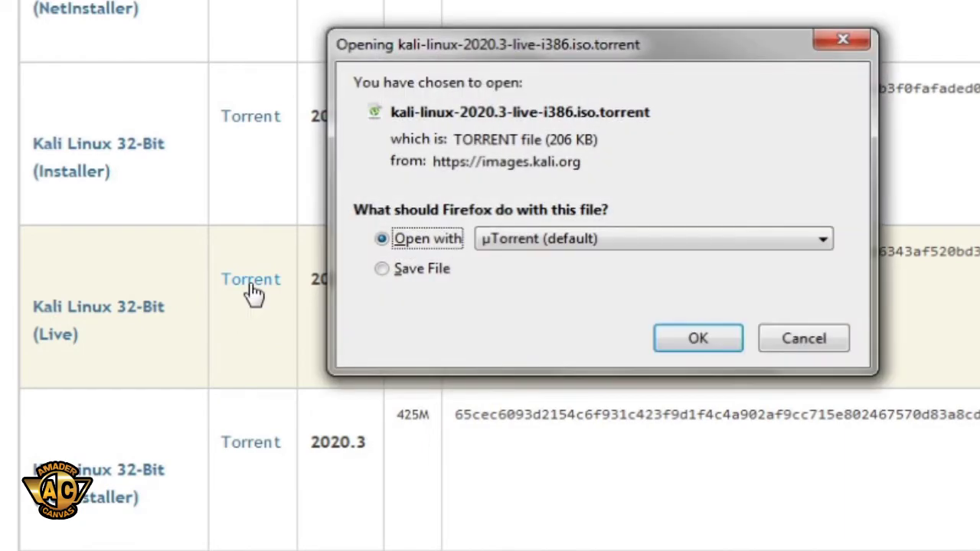
{"action": "left_click", "coordinate": [394, 277]}
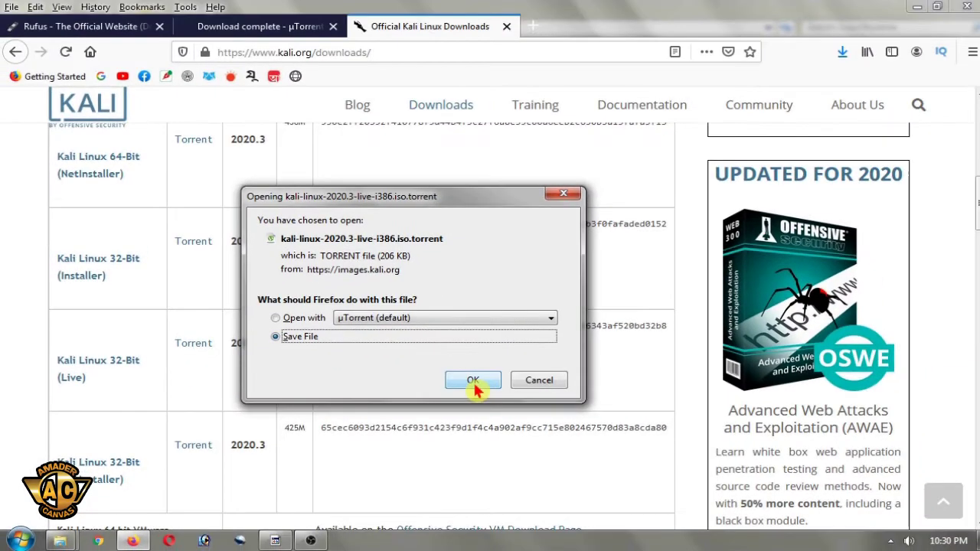
{"action": "left_click", "coordinate": [474, 381]}
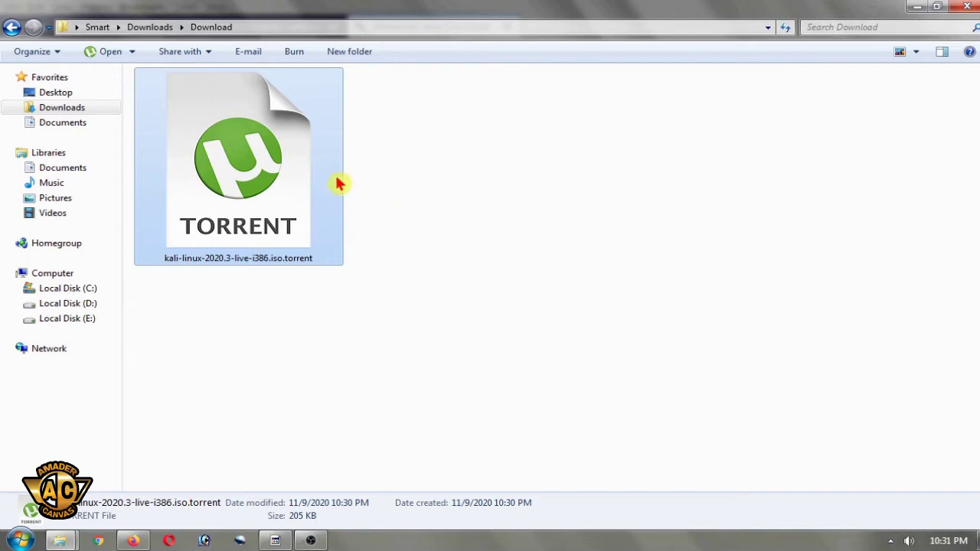
Open kali-linux-2020.3-live-i386.iso.torrent in µTorrent to begin the download, and stop the transfer
{"action": "double_click", "coordinate": [259, 195]}
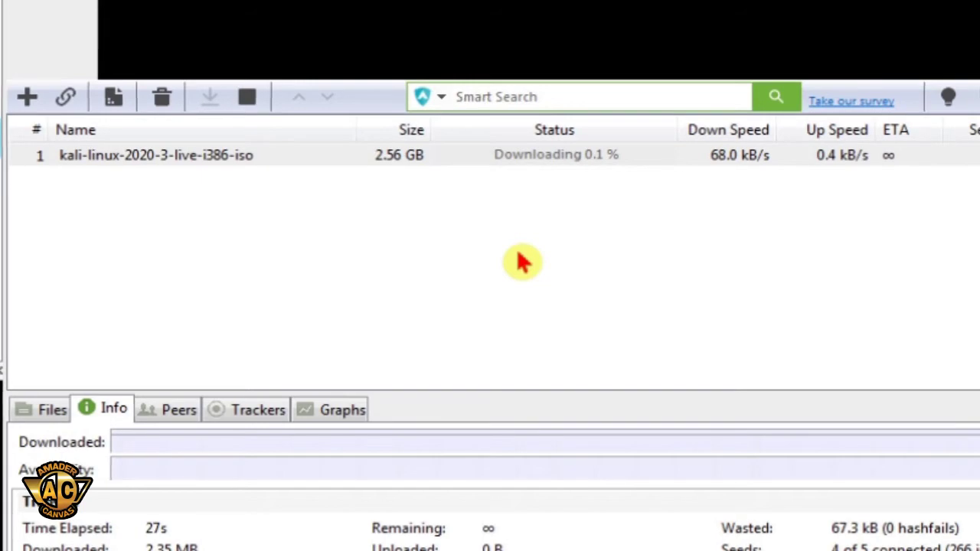
{"action": "left_click", "coordinate": [258, 102]}
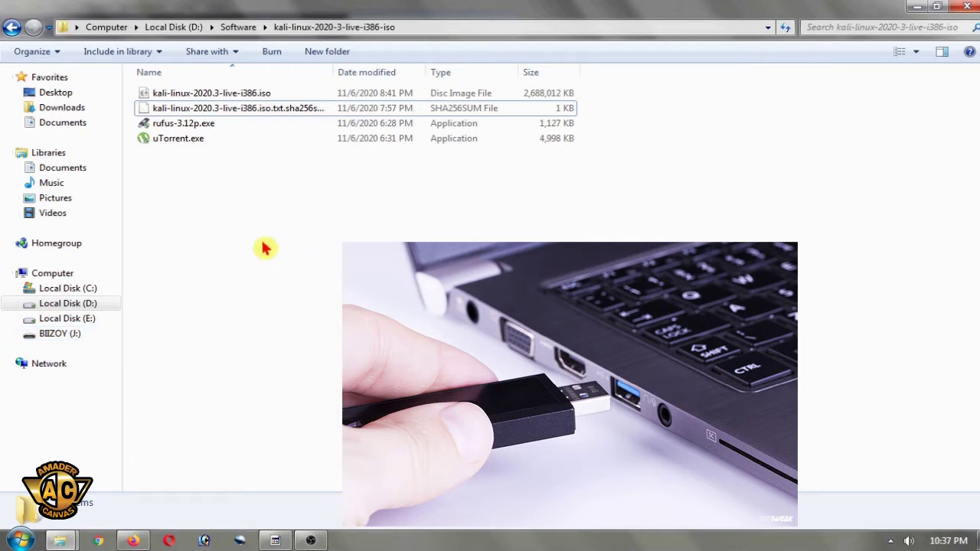
Launch rufus-3.12p.exe from the kali-linux-2020-3-live-i386-iso folder and allow it to check for updates online
{"action": "left_click", "coordinate": [191, 128]}
{"action": "double_click", "coordinate": [191, 129]}
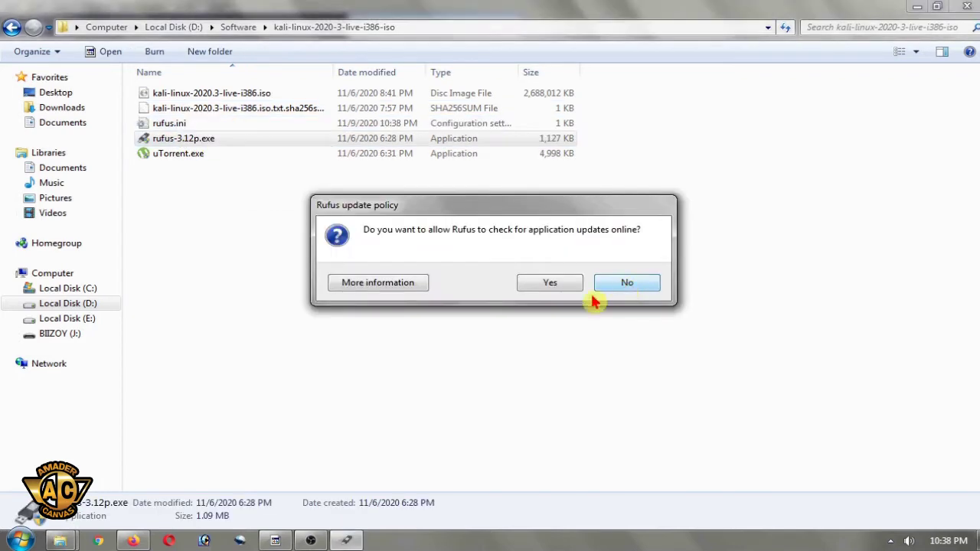
{"action": "left_click", "coordinate": [556, 289]}
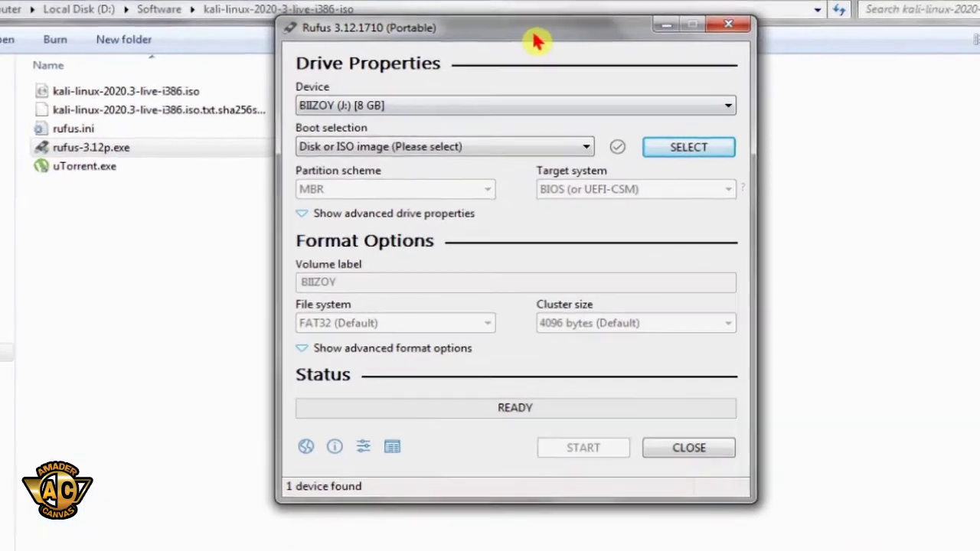
{"action": "left_click_drag", "start_coordinate": [544, 45], "coordinate": [516, 94]}
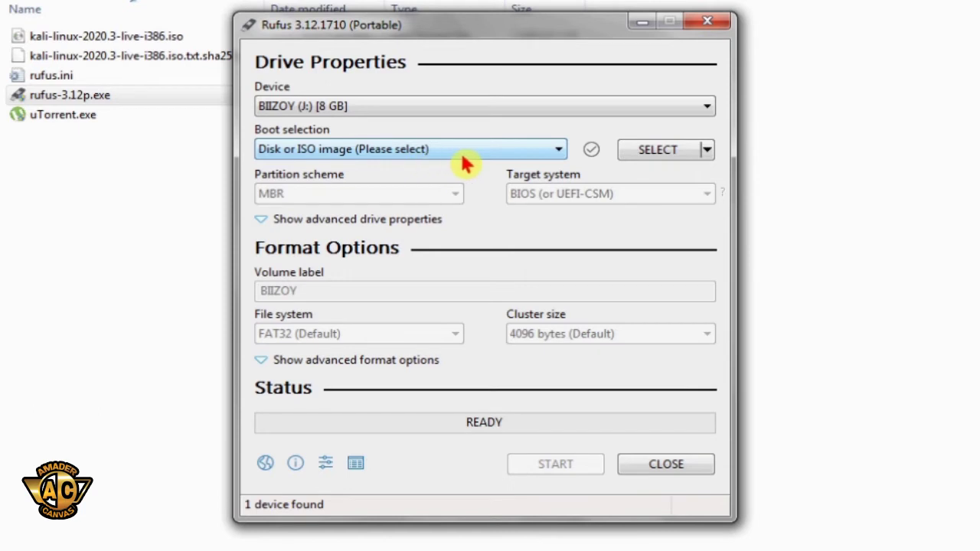
Load kali-linux-2020.3-live-i386.iso as the boot image for the 8 GB USB drive
{"action": "left_click", "coordinate": [678, 159]}
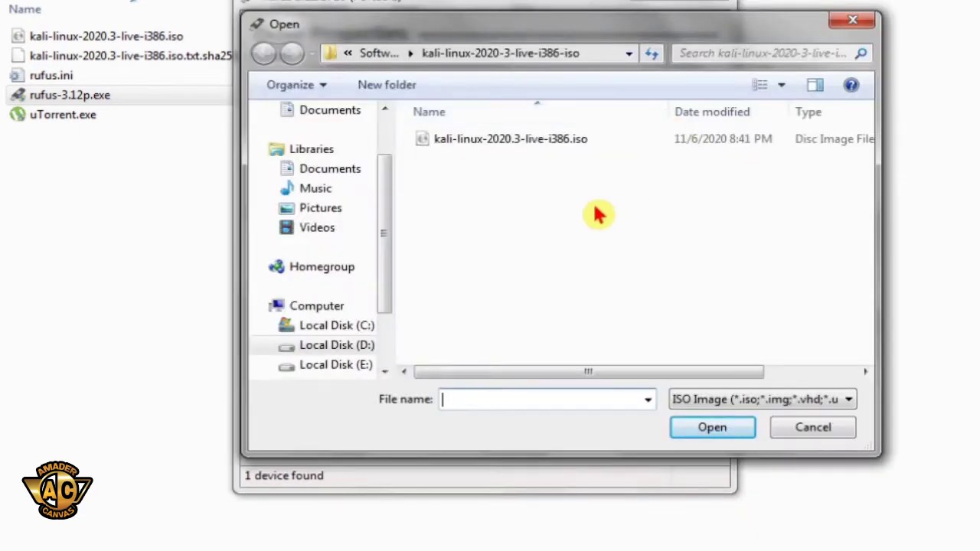
{"action": "left_click", "coordinate": [506, 143]}
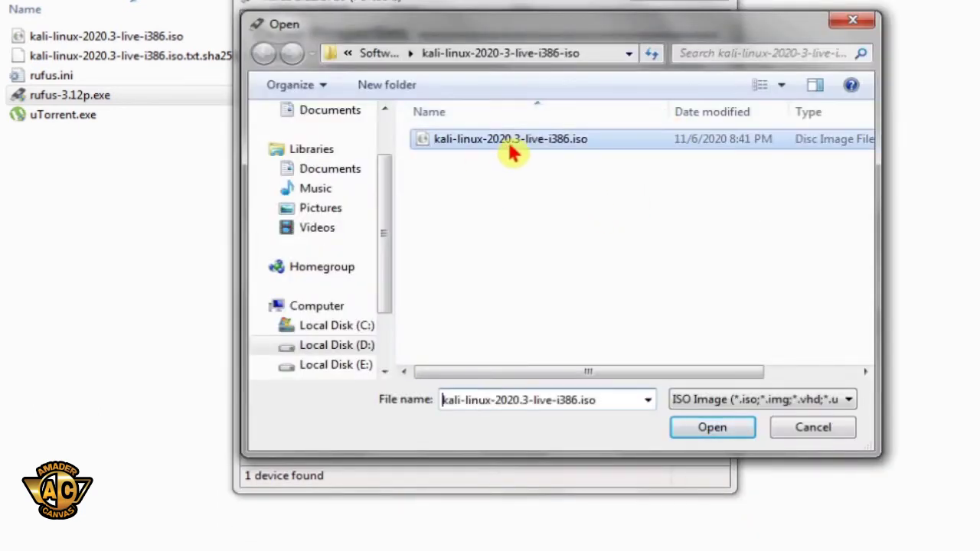
{"action": "left_click", "coordinate": [712, 429]}
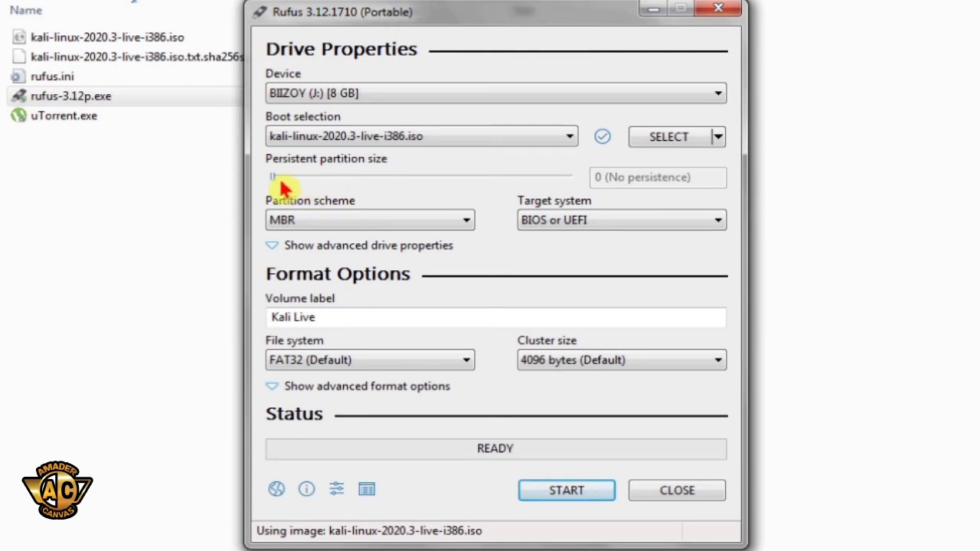
Set the persistent partition size to 4 GB and change the volume label to Kali Linux
{"action": "left_click_drag", "start_coordinate": [277, 181], "coordinate": [335, 186]}
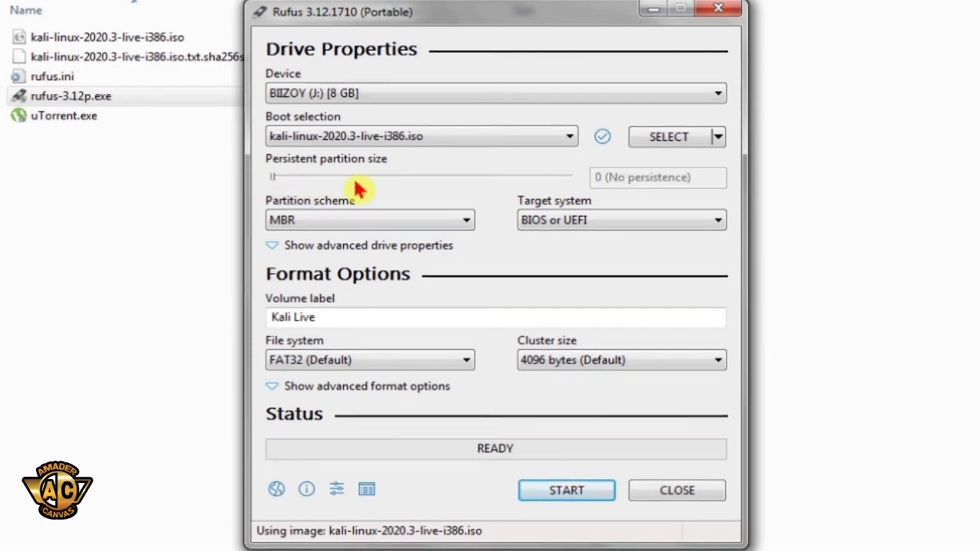
{"action": "left_click", "coordinate": [306, 179]}
{"action": "left_click", "coordinate": [414, 181]}
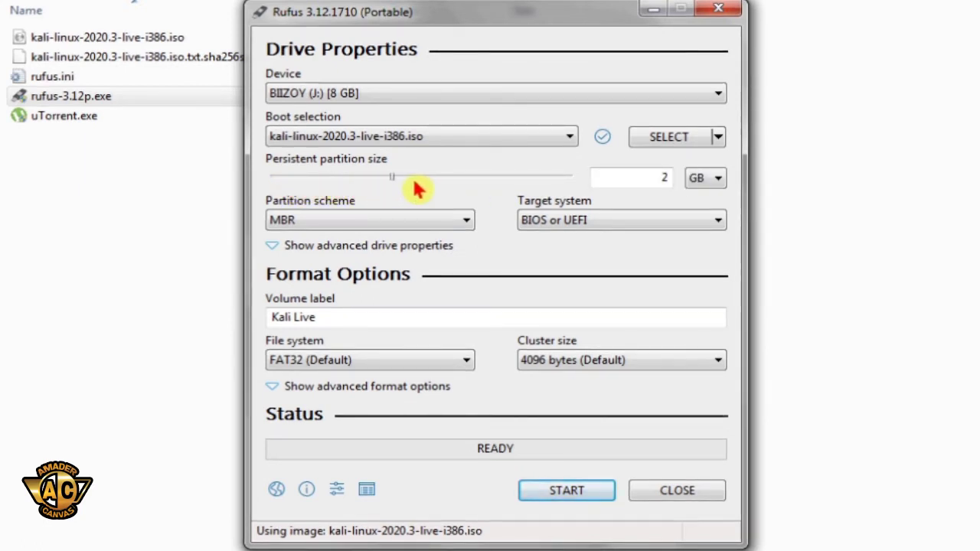
{"action": "left_click", "coordinate": [432, 182]}
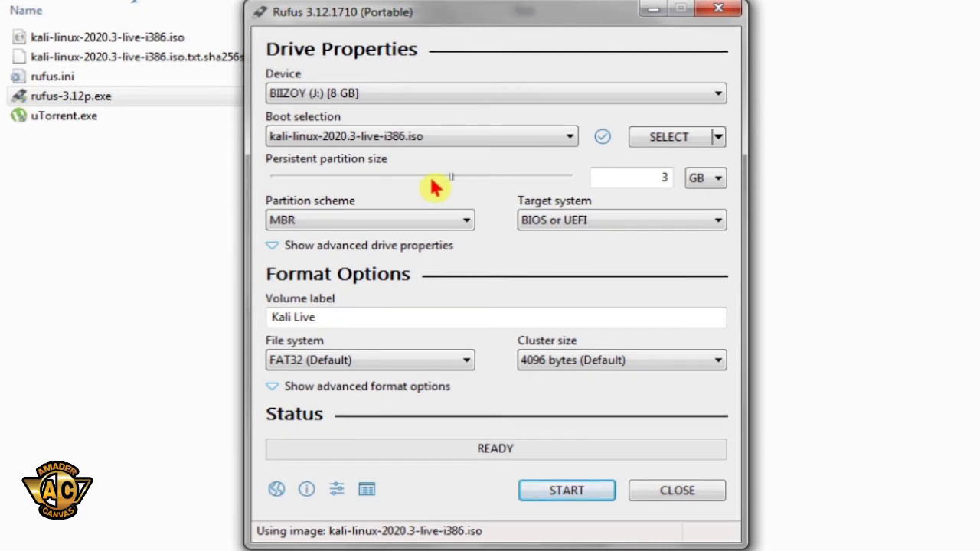
{"action": "left_click", "coordinate": [483, 181]}
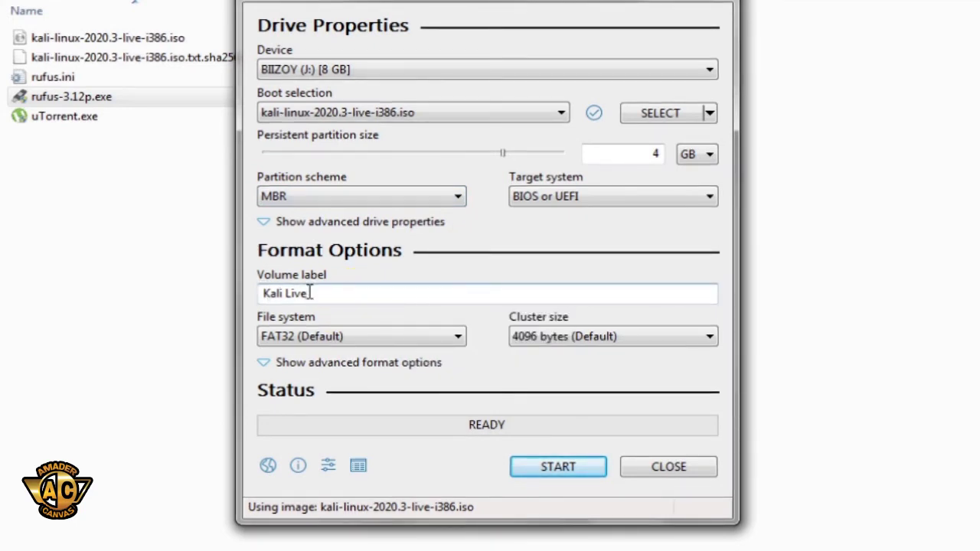
{"action": "left_click_drag", "start_coordinate": [309, 294], "coordinate": [297, 293]}
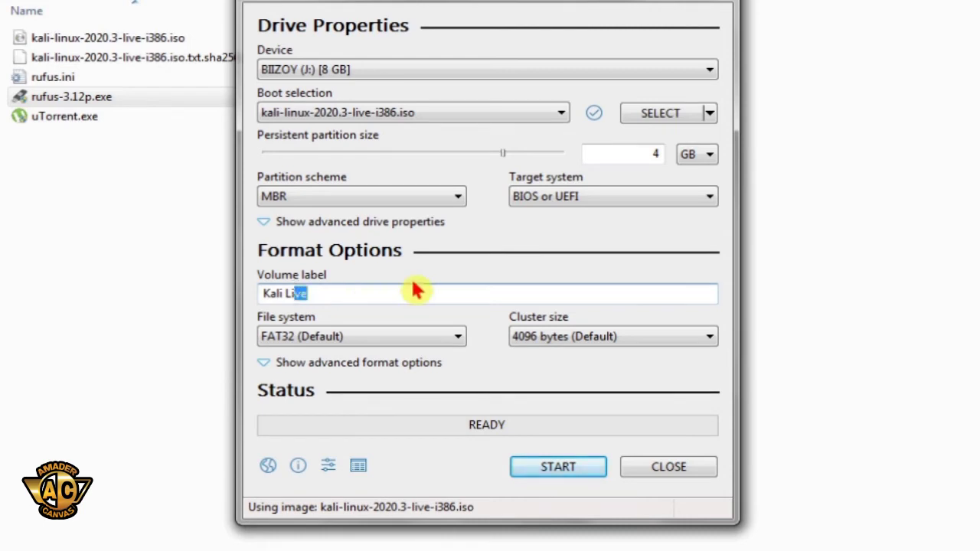
{"action": "type", "text": "nux"}
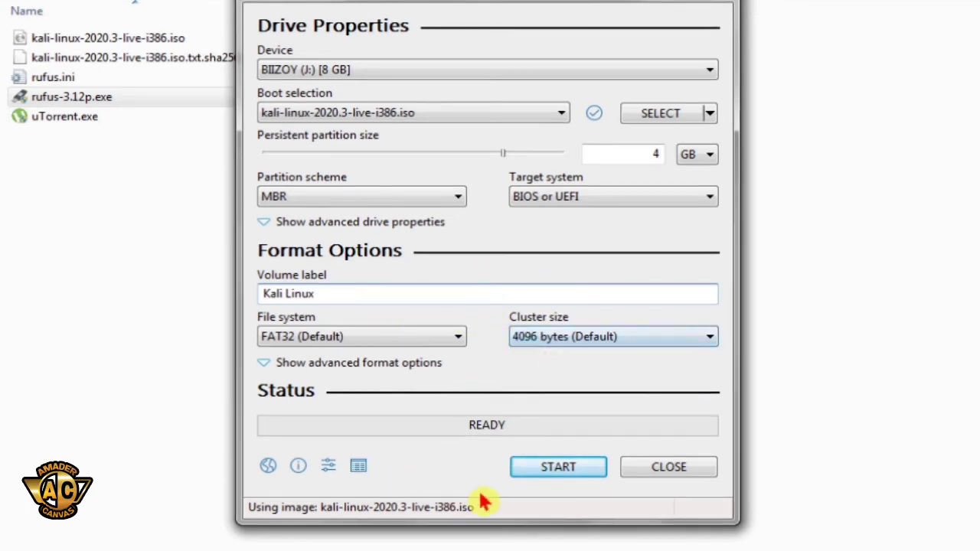
Start writing the USB drive, allowing the Syslinux file download and accepting the data-loss and multiple-partition warnings
{"action": "left_click", "coordinate": [571, 476]}
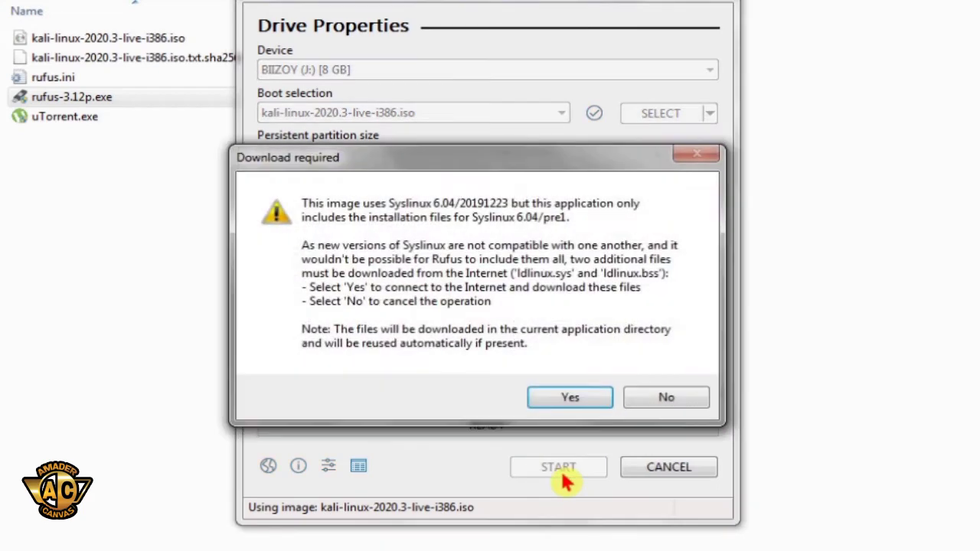
{"action": "left_click", "coordinate": [571, 402]}
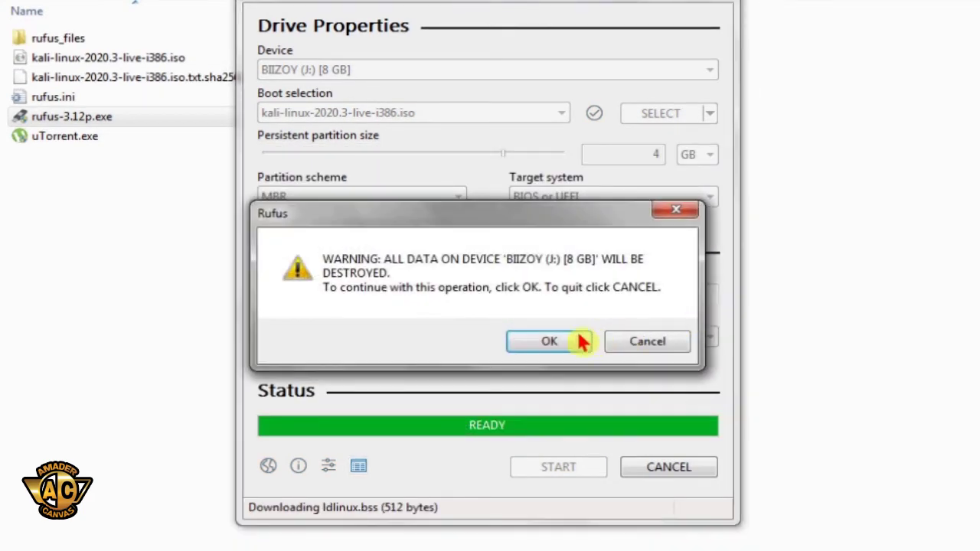
{"action": "left_click", "coordinate": [550, 346]}
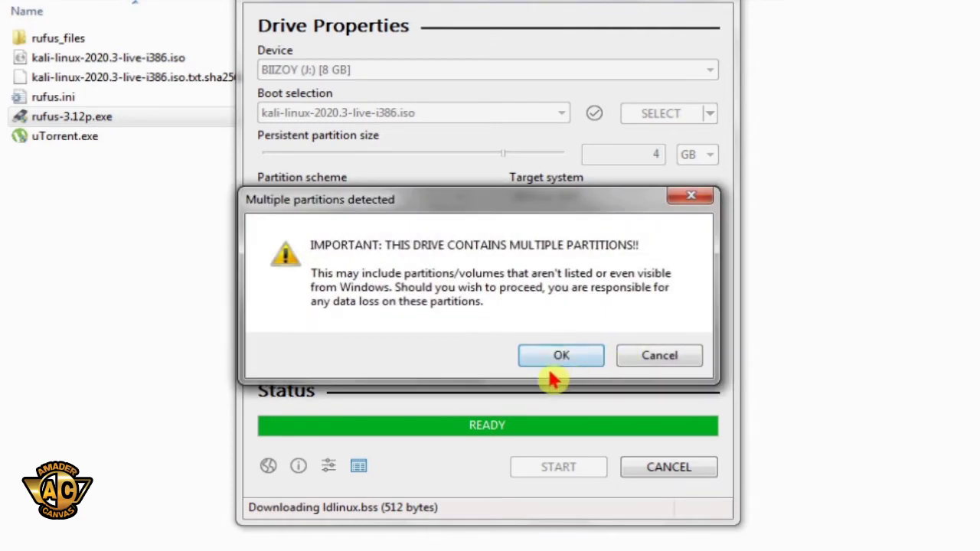
{"action": "left_click", "coordinate": [553, 364]}
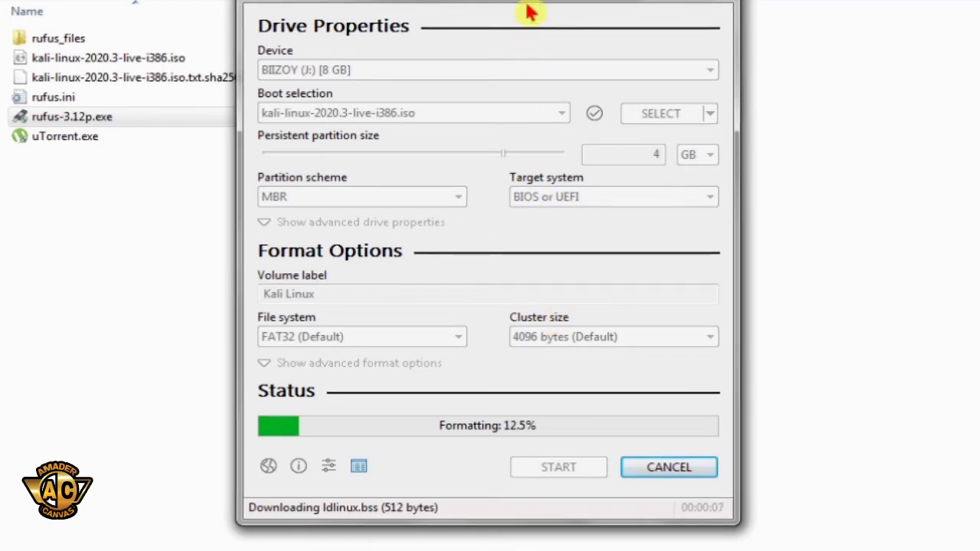
{"action": "left_click_drag", "start_coordinate": [534, 9], "coordinate": [527, 9]}
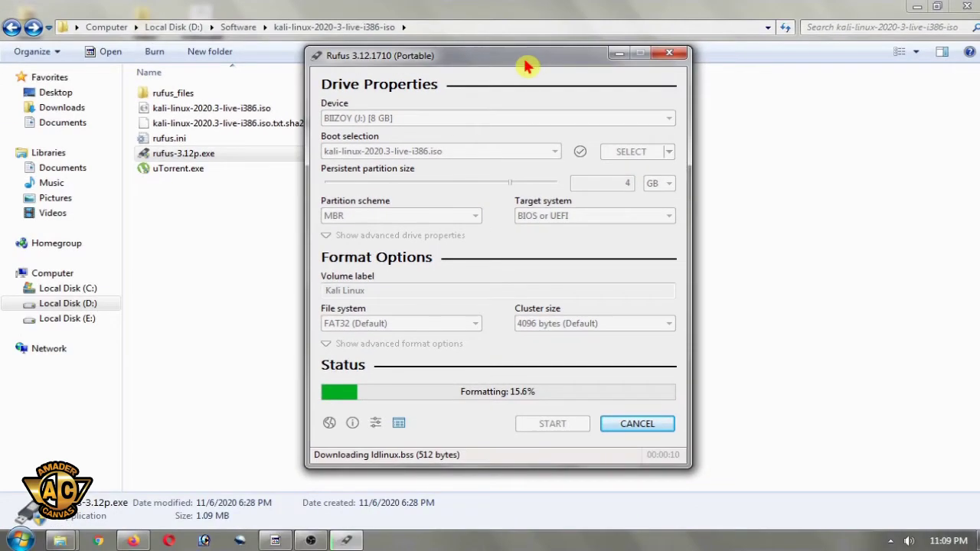
{"action": "left_click_drag", "start_coordinate": [525, 61], "coordinate": [526, 65]}
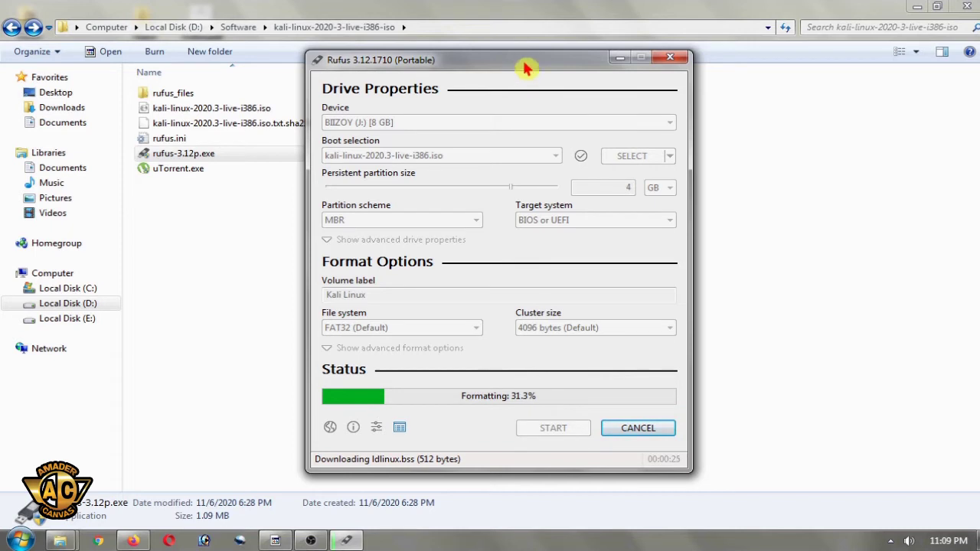
{"action": "left_click_drag", "start_coordinate": [525, 66], "coordinate": [527, 76]}
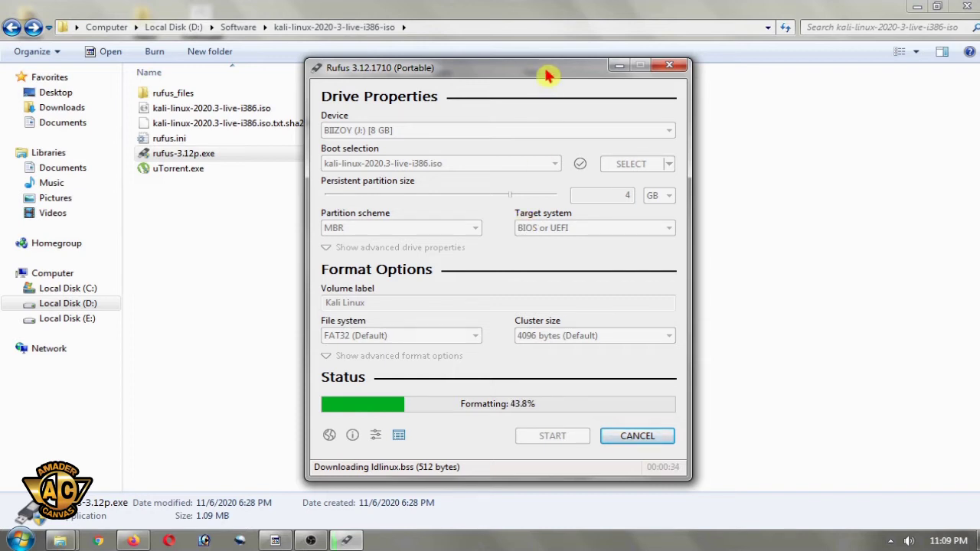
{"action": "left_click_drag", "start_coordinate": [548, 75], "coordinate": [546, 80]}
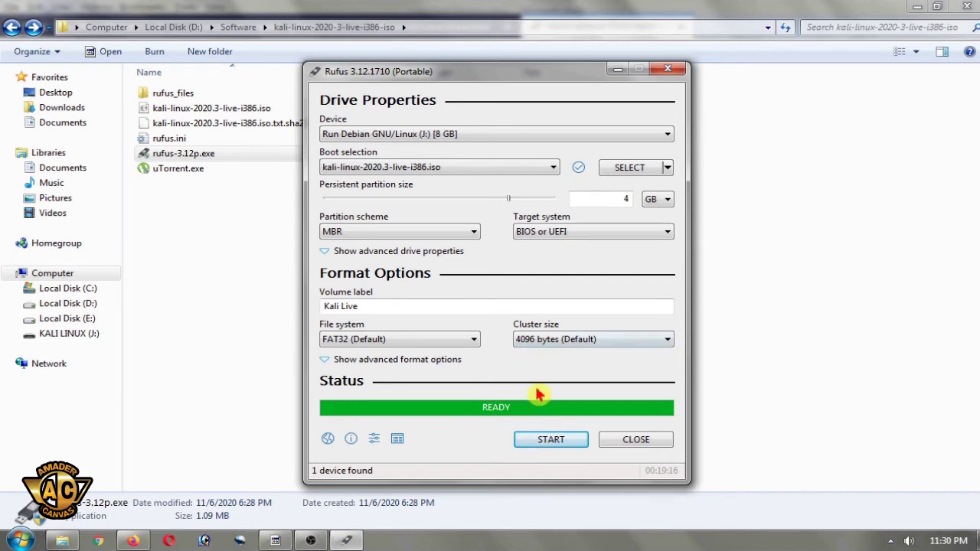
{"action": "mouse_move", "coordinate": [573, 81]}
{"action": "left_mouse_down"}
{"action": "mouse_move", "coordinate": [547, 84]}
{"action": "mouse_move", "coordinate": [559, 82]}
{"action": "left_mouse_up"}
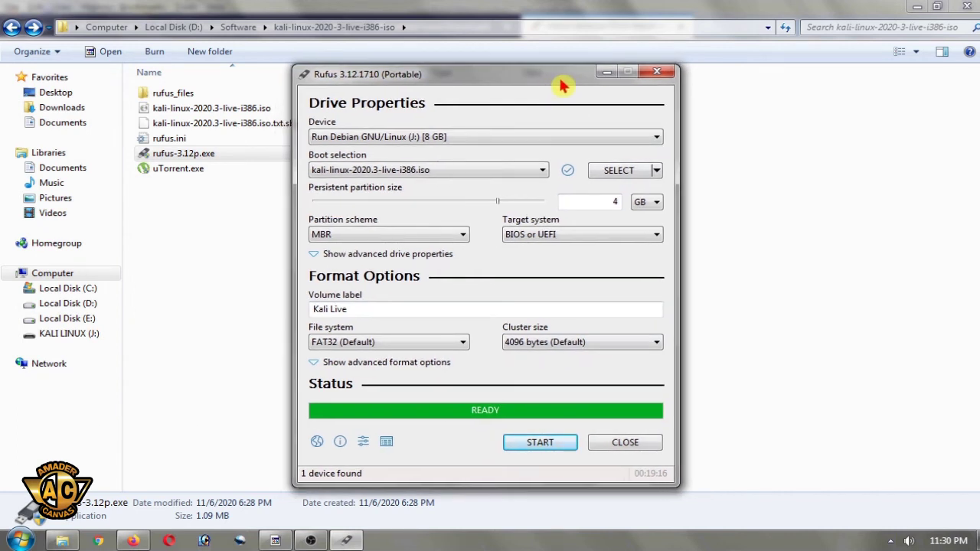
{"action": "mouse_move", "coordinate": [561, 82]}
{"action": "left_mouse_down"}
{"action": "mouse_move", "coordinate": [572, 74]}
{"action": "mouse_move", "coordinate": [568, 81]}
{"action": "left_mouse_up"}
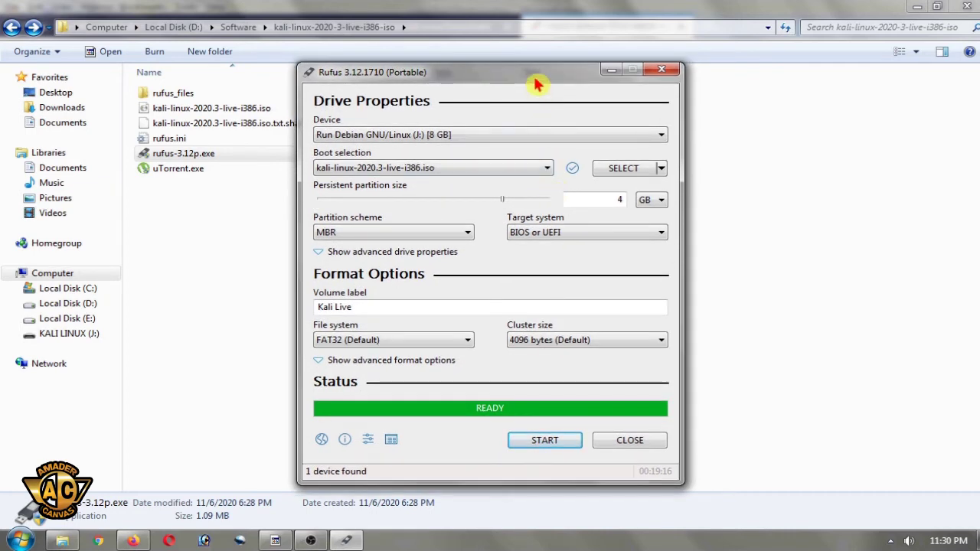
{"action": "left_click_drag", "start_coordinate": [537, 85], "coordinate": [534, 87]}
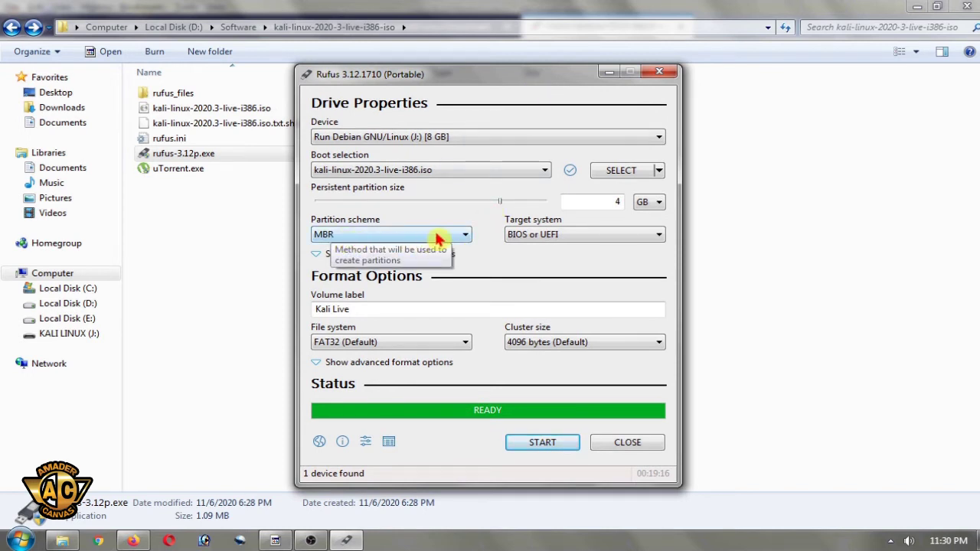
{"action": "left_click_drag", "start_coordinate": [529, 87], "coordinate": [535, 87]}
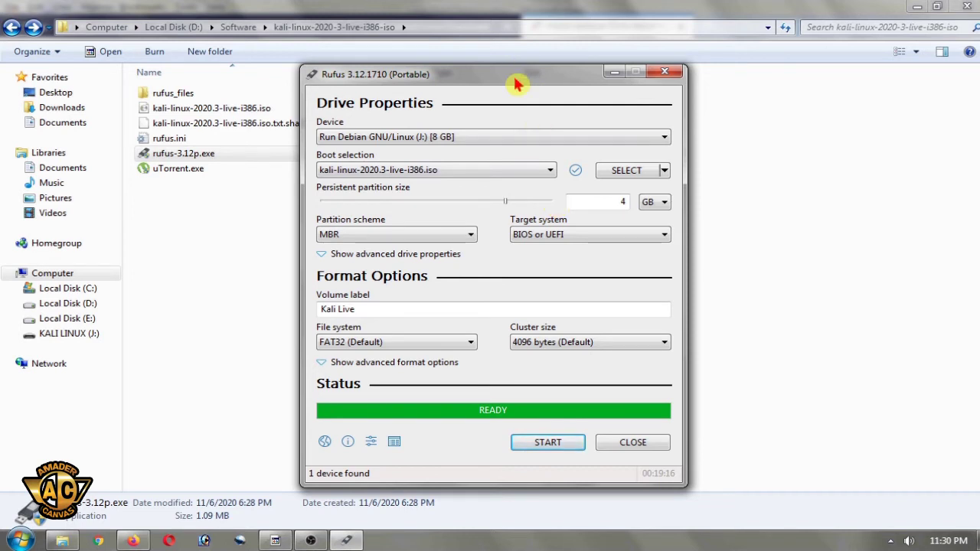
{"action": "left_click_drag", "start_coordinate": [516, 81], "coordinate": [519, 76]}
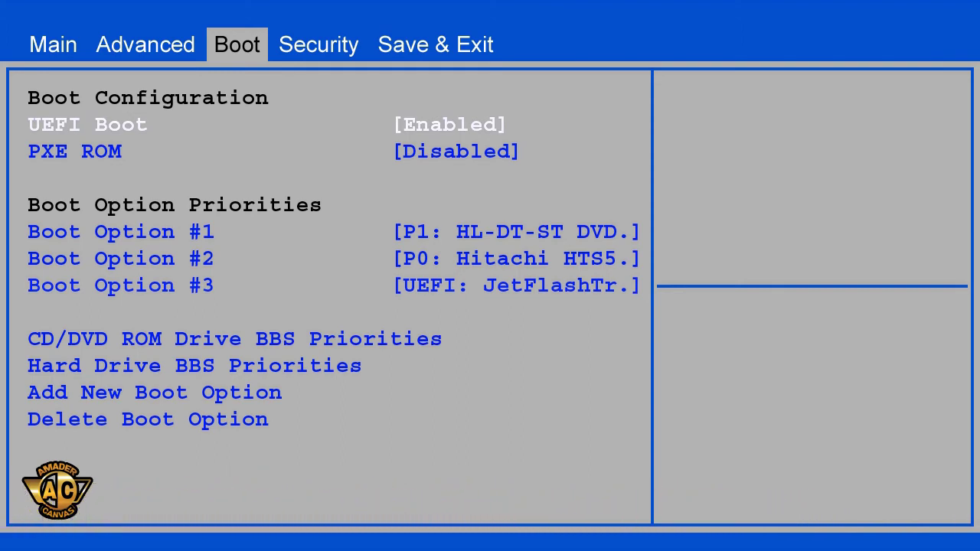
Select Boot Option #3, the UEFI JetFlash USB drive, among the BIOS boot option priorities
{"action": "key", "text": "Down"}
{"action": "key", "text": "Down"}
{"action": "key", "text": "Down"}
{"action": "key", "text": "Down"}
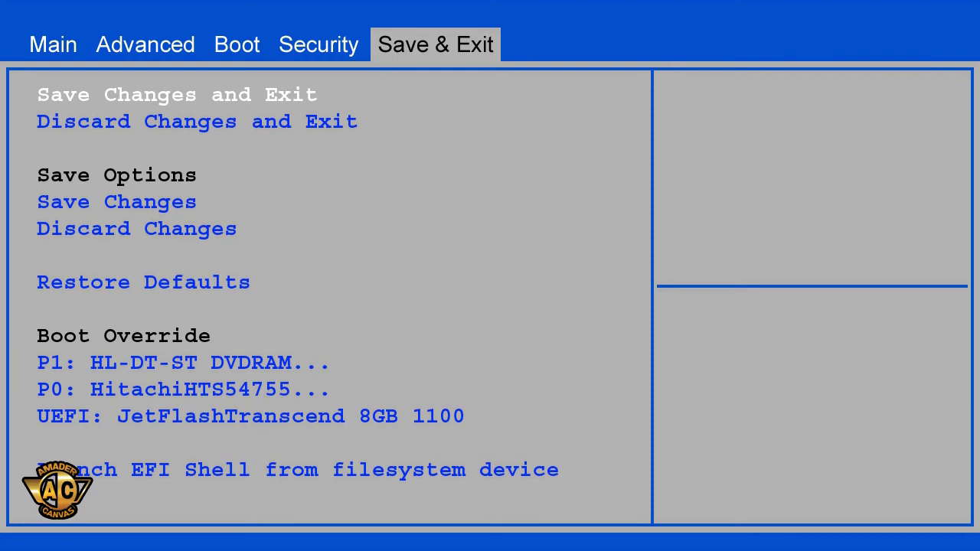
Use Boot Override to boot the computer from the UEFI: JetFlashTranscend 8GB USB drive
{"action": "key", "text": "Down"}
{"action": "key", "text": "Down"}
{"action": "key", "text": "Down"}
{"action": "key", "text": "Down"}
{"action": "key", "text": "Down"}
{"action": "key", "text": "Down"}
{"action": "key", "text": "Down"}
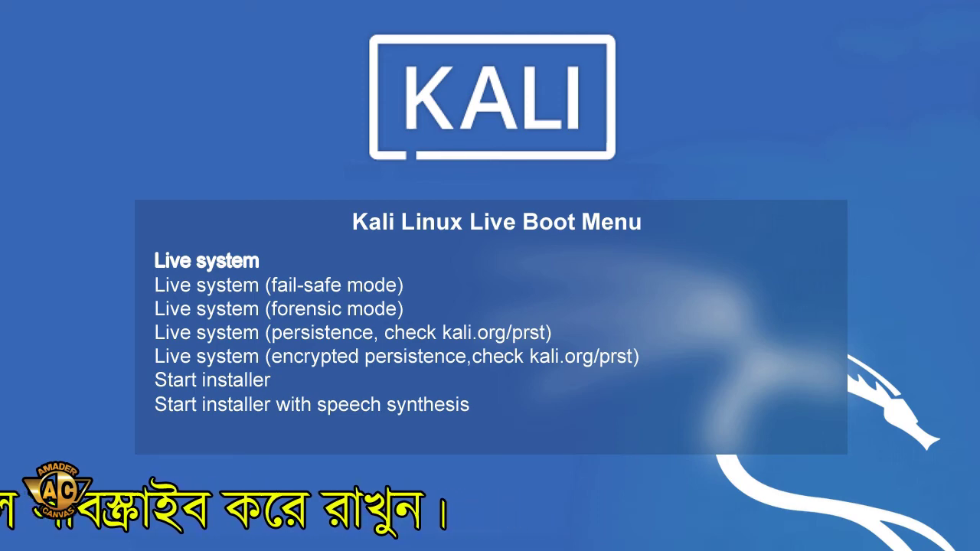
Select the unencrypted live system entry with persistence in the Kali Linux Live boot menu
{"action": "key", "text": "Down"}
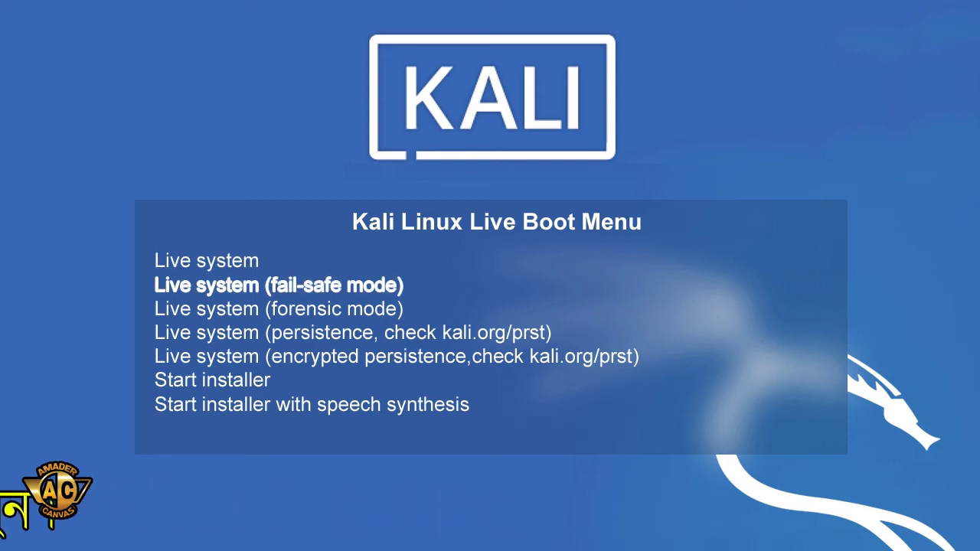
{"action": "key", "text": "Down"}
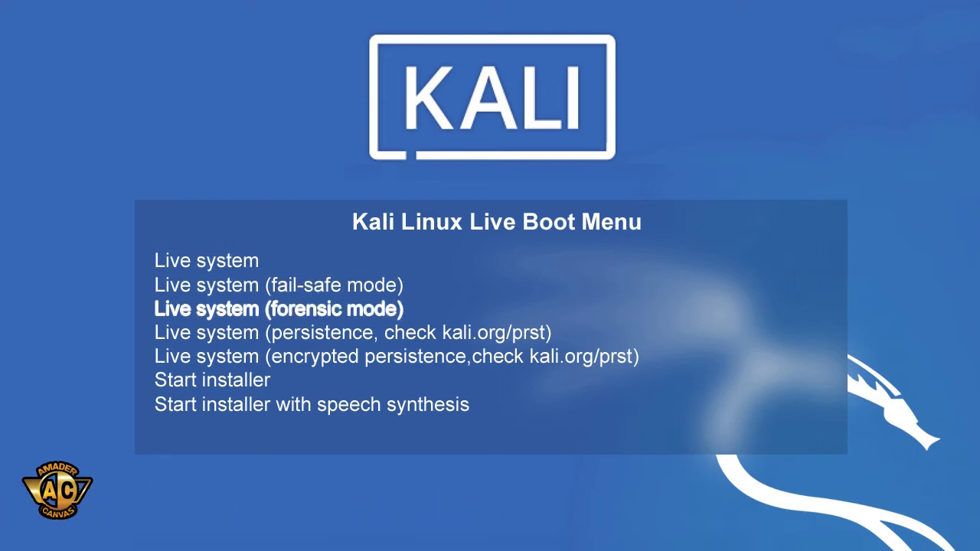
{"action": "key", "text": "Down"}
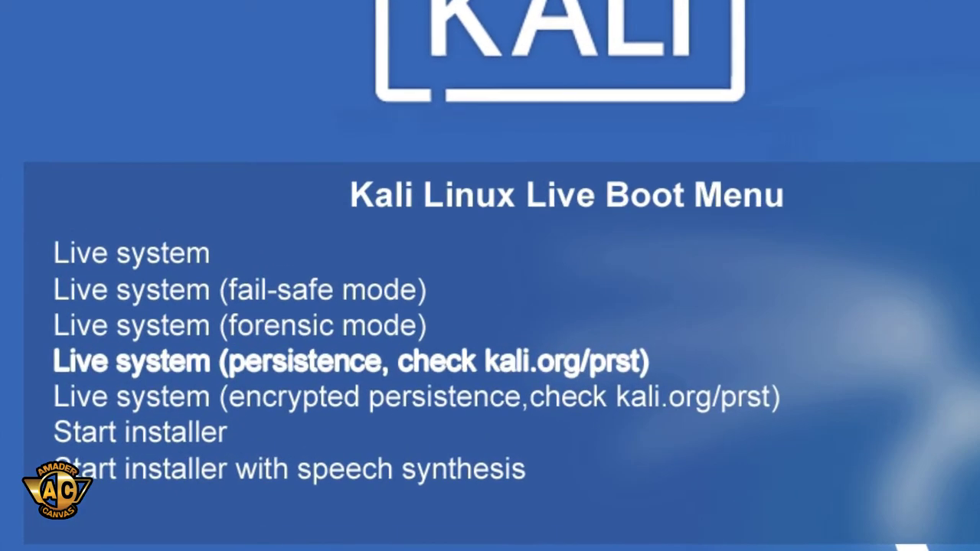